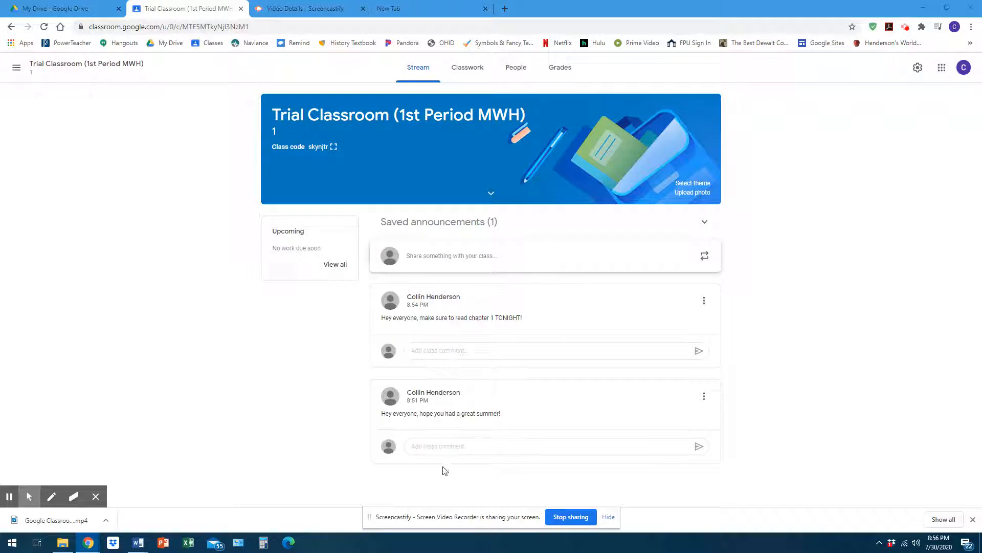
Step: Open the "Hey everyone, hope you had a great summer!" announcement for editing, review its audience and attachment options, and save it
{"action": "left_click", "coordinate": [456, 354]}
{"action": "left_click", "coordinate": [704, 399]}
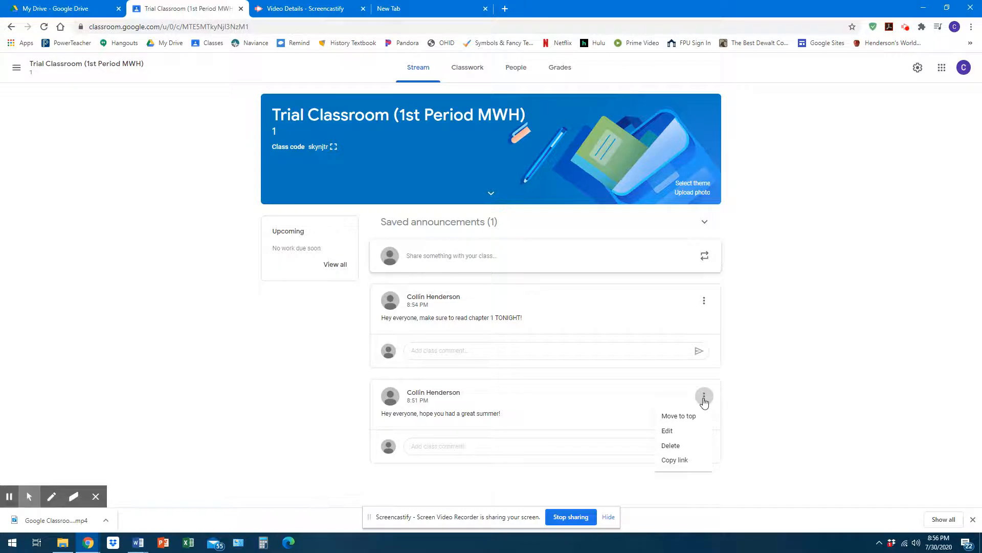
{"action": "left_click", "coordinate": [680, 431]}
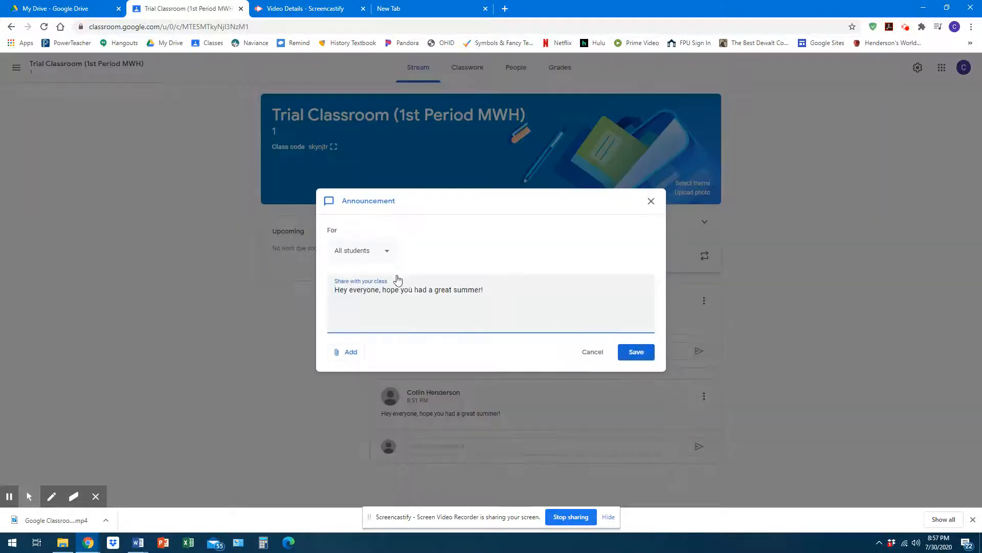
{"action": "left_click", "coordinate": [379, 253]}
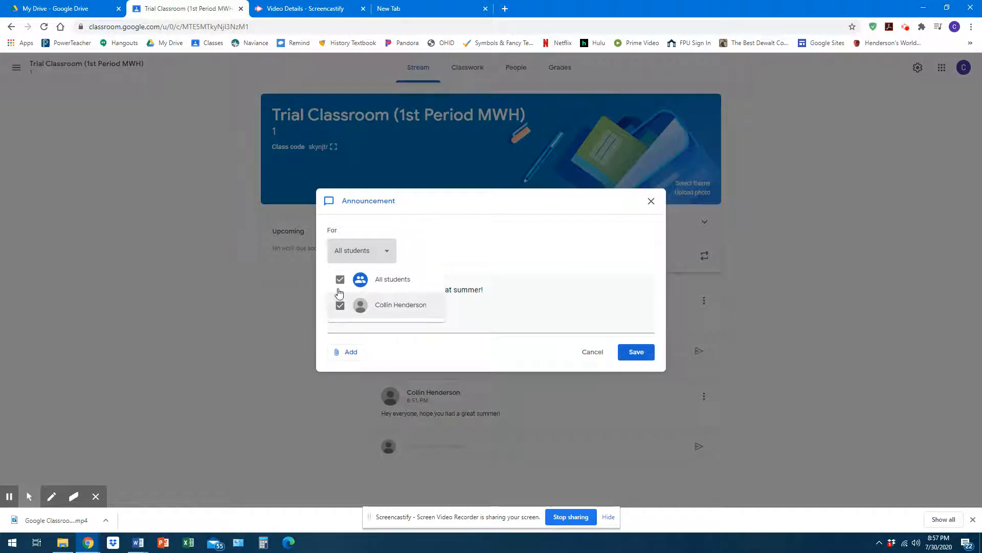
{"action": "left_click", "coordinate": [472, 235]}
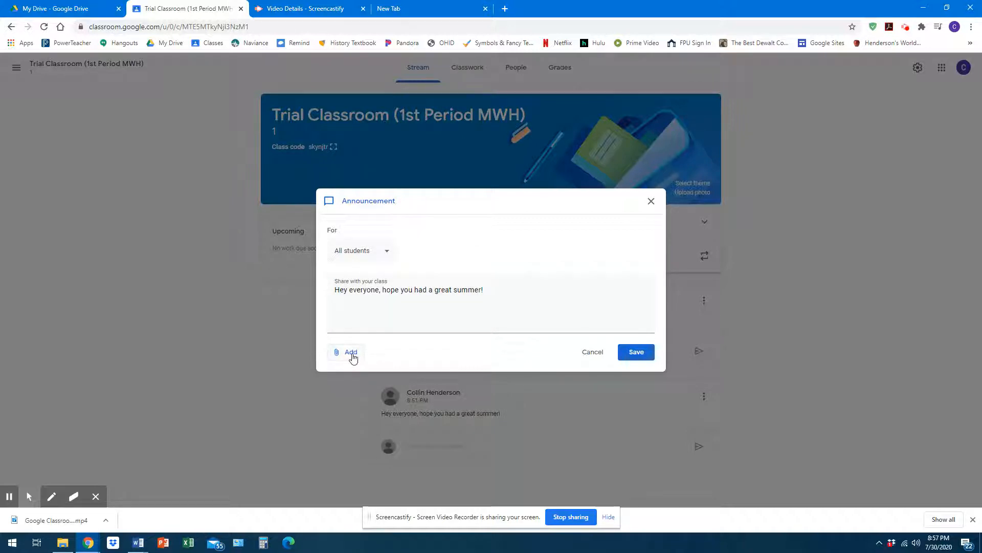
{"action": "left_click", "coordinate": [351, 354]}
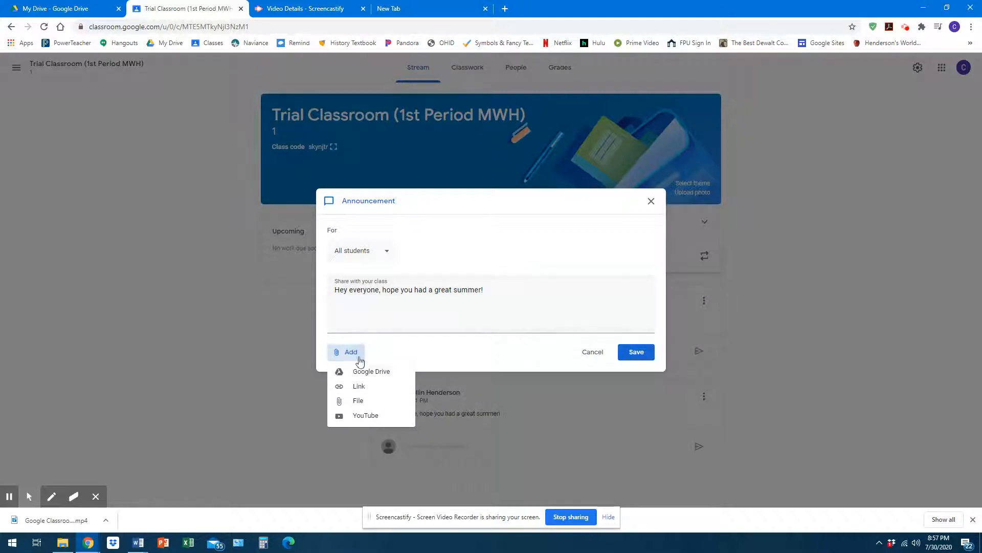
{"action": "left_click", "coordinate": [547, 252]}
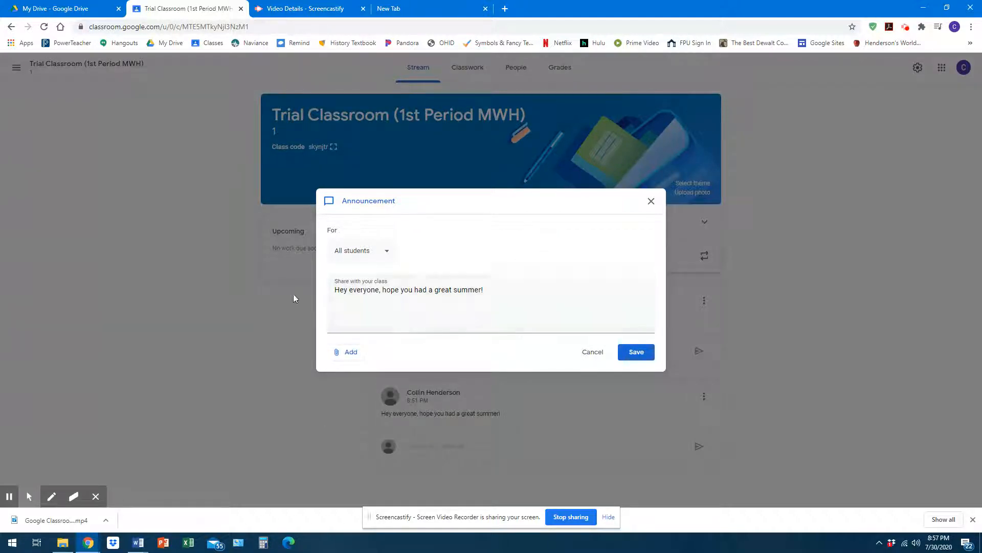
{"action": "left_click", "coordinate": [636, 353]}
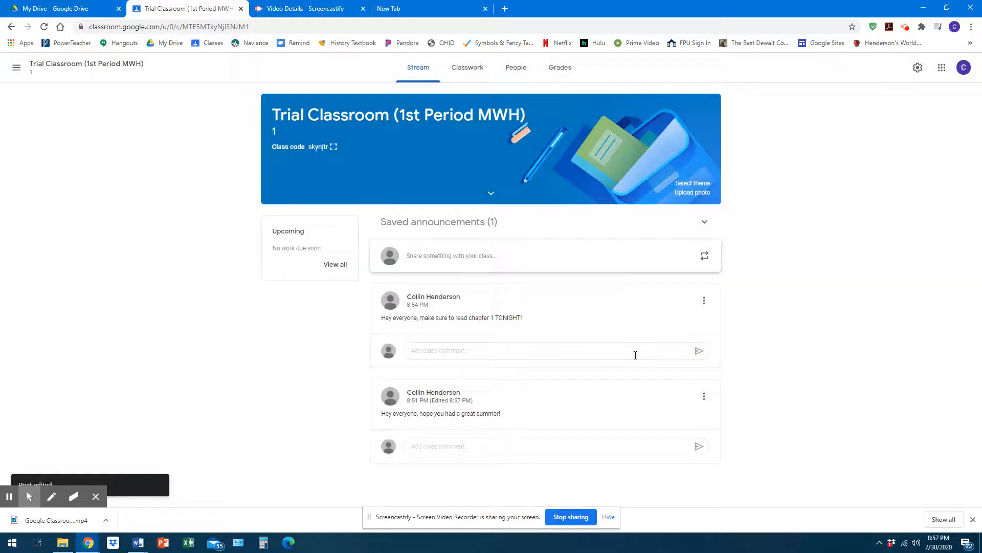
{"action": "left_click", "coordinate": [704, 300]}
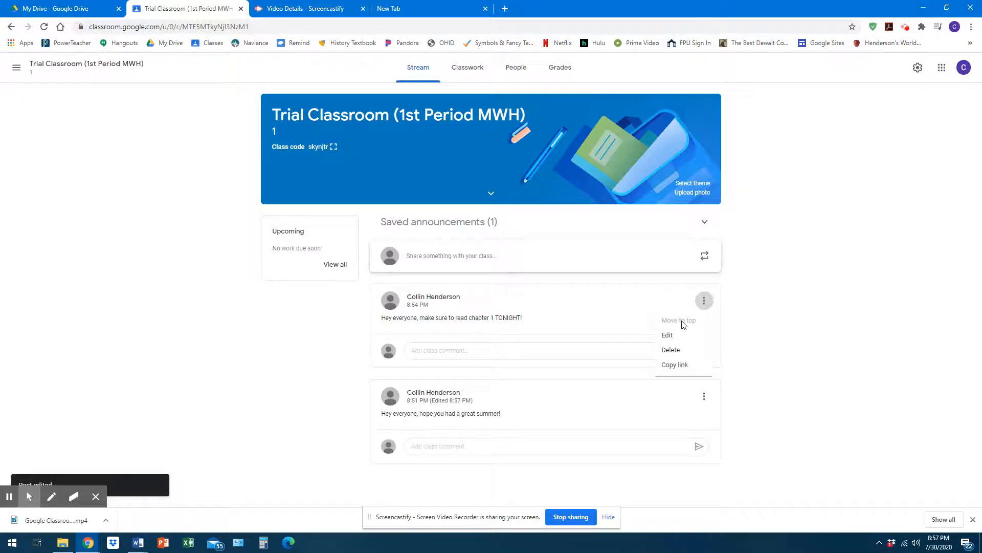
{"action": "left_click", "coordinate": [758, 330]}
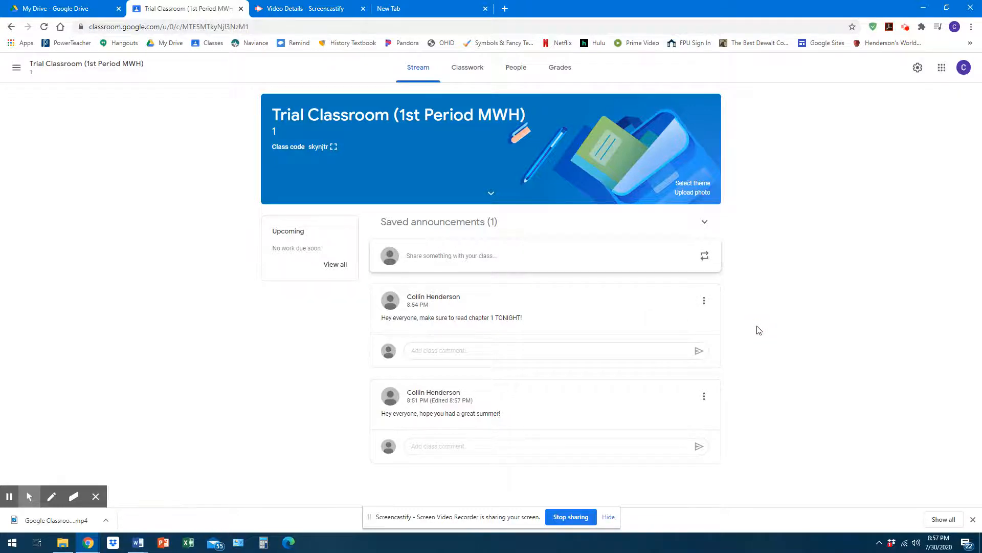
Step: Start a new class announcement in the stream with the text "Read these notes!"
{"action": "left_click", "coordinate": [466, 256]}
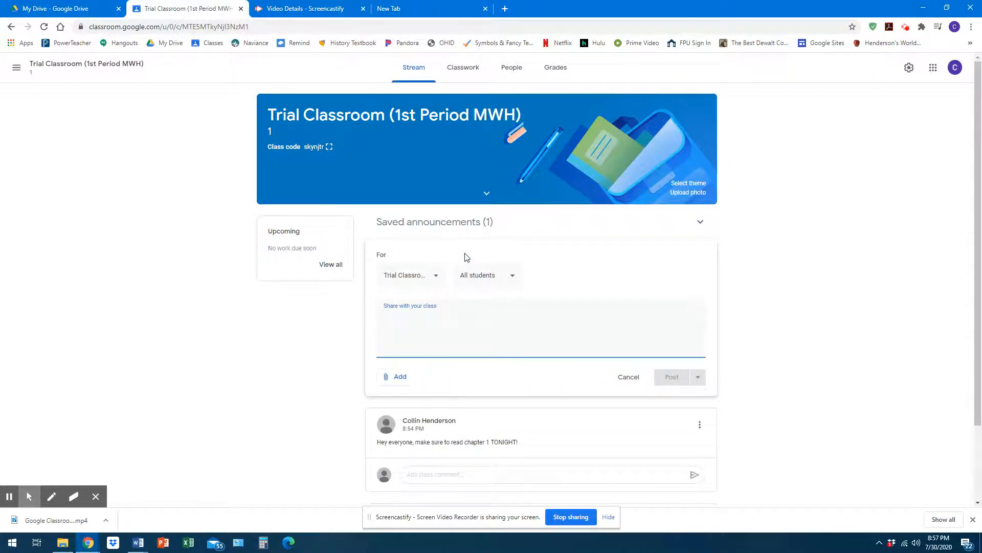
{"action": "type", "text": "Read these n"}
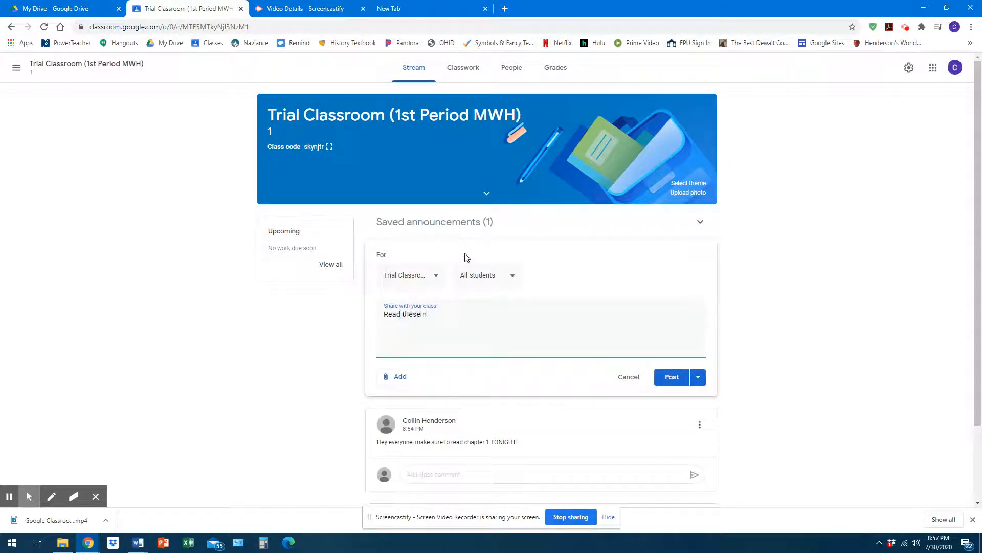
{"action": "type", "text": "otes!"}
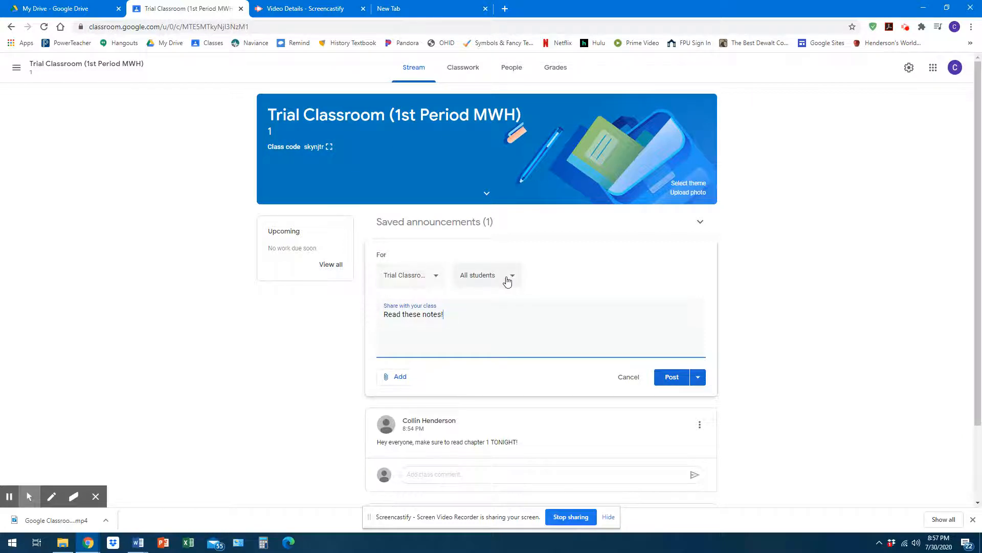
Step: Review which classes and which students can be chosen to receive the new announcement
{"action": "left_click", "coordinate": [435, 278]}
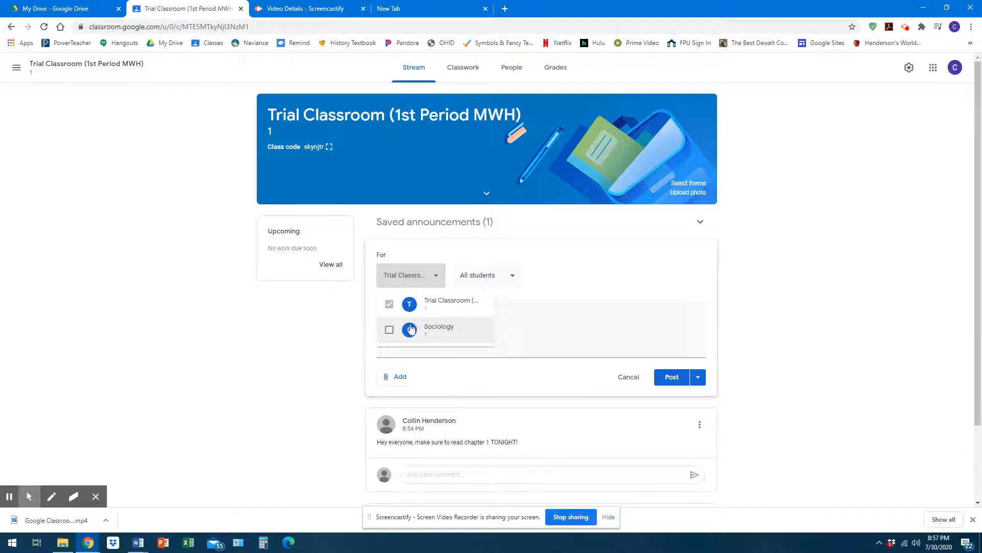
{"action": "left_click", "coordinate": [443, 258]}
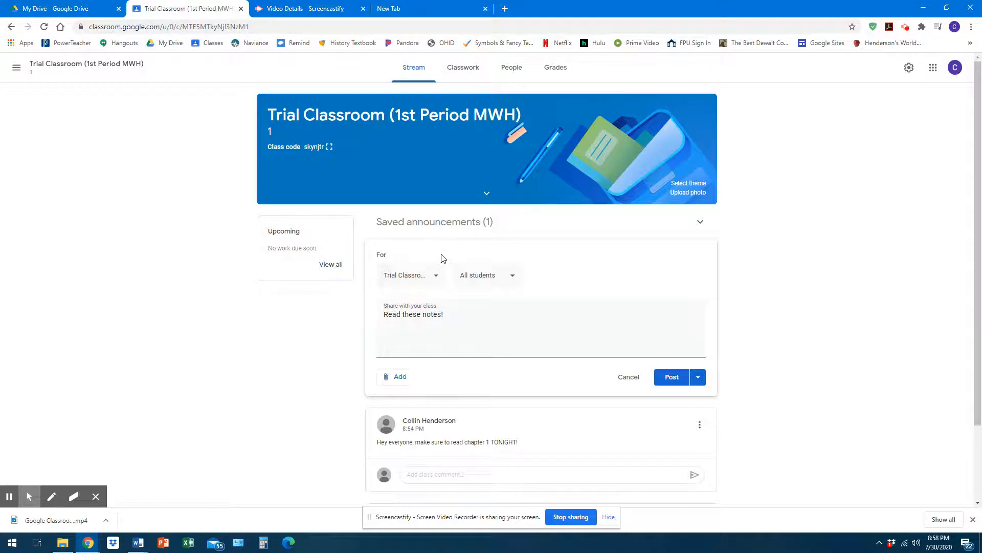
{"action": "left_click", "coordinate": [435, 274]}
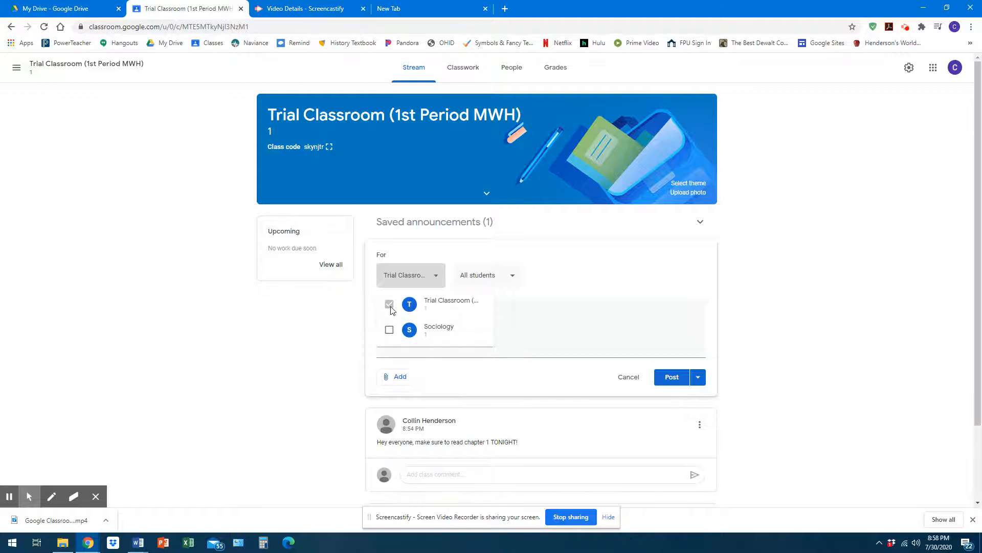
{"action": "left_click", "coordinate": [594, 281]}
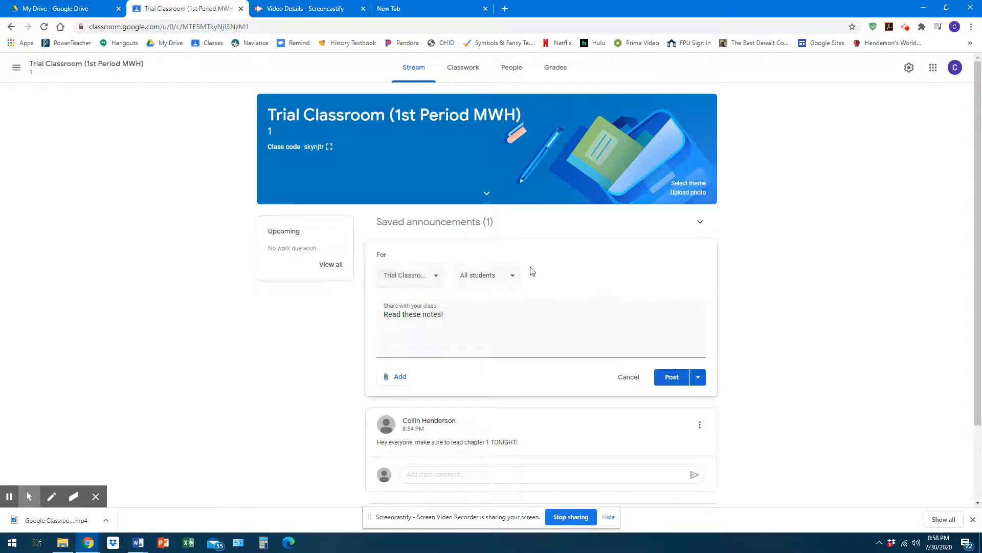
{"action": "left_click", "coordinate": [497, 276]}
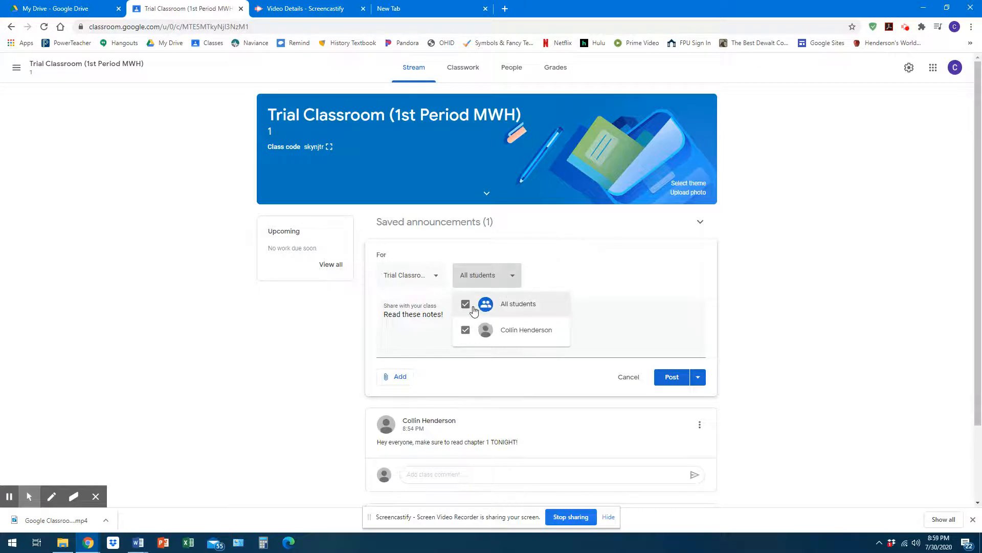
{"action": "left_click", "coordinate": [576, 268]}
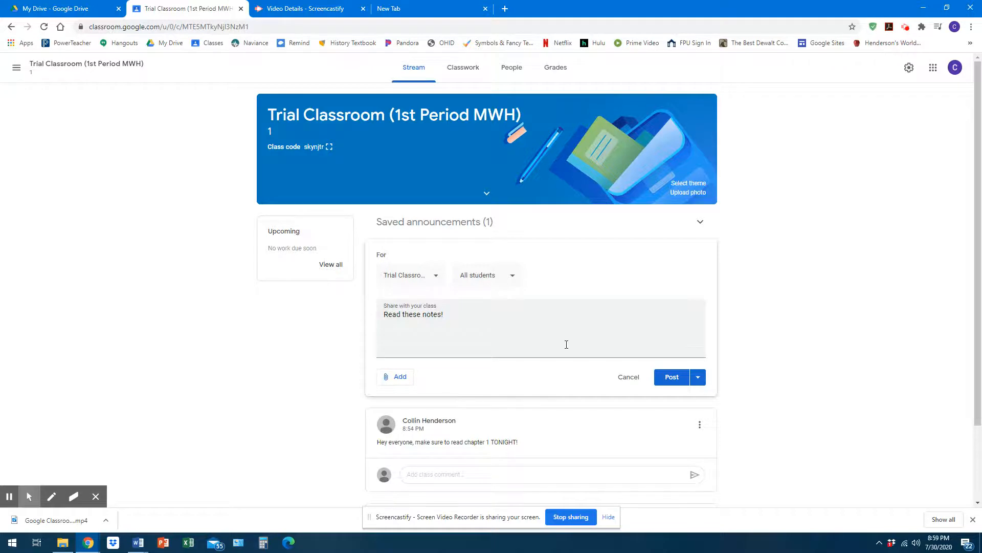
Step: Attach the Word file "The Survey Question Descriptions.docx" from Google Drive to the new announcement
{"action": "left_click", "coordinate": [400, 377]}
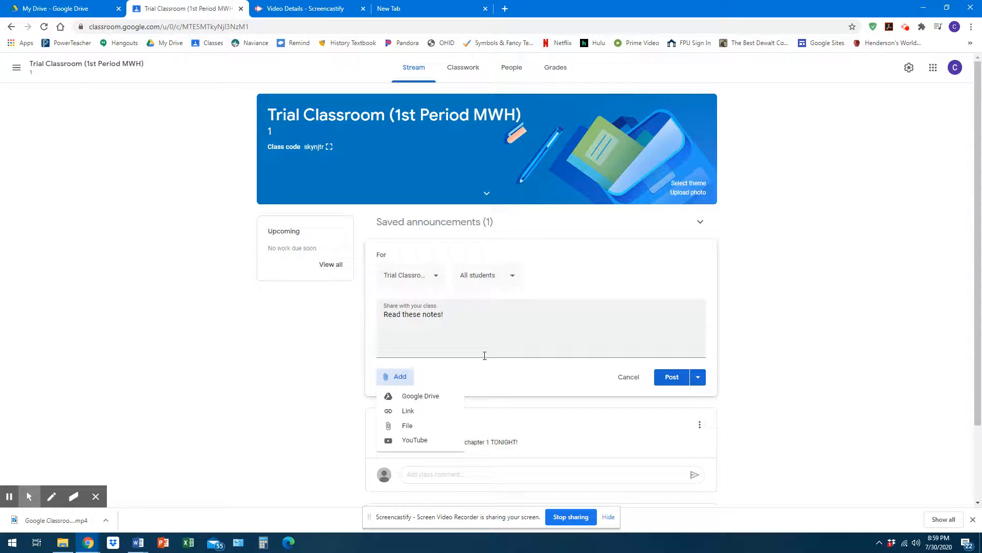
{"action": "left_click", "coordinate": [438, 397]}
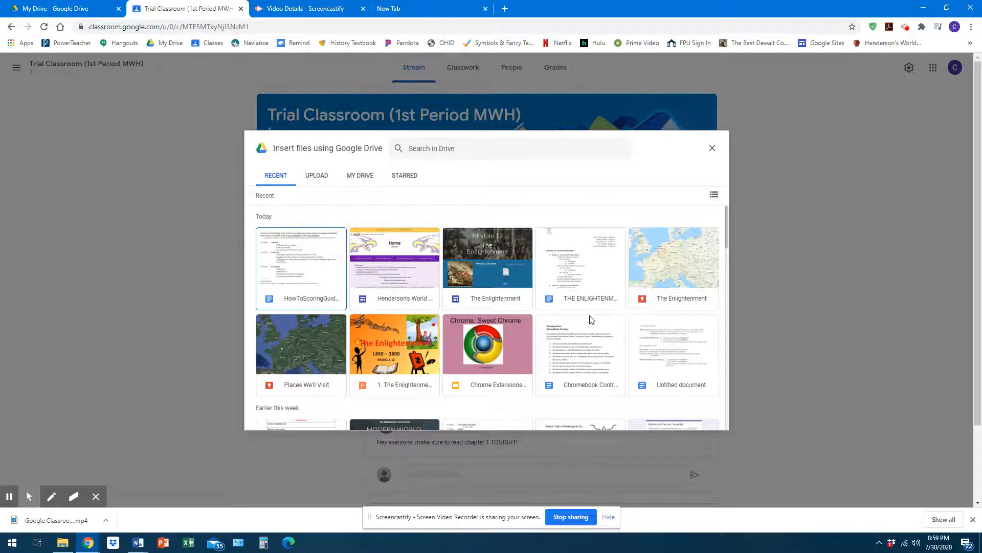
{"action": "scroll", "coordinate": [588, 349], "scroll_direction": "down", "scroll_amount": 1}
{"action": "scroll", "coordinate": [588, 349], "scroll_direction": "down", "scroll_amount": 1}
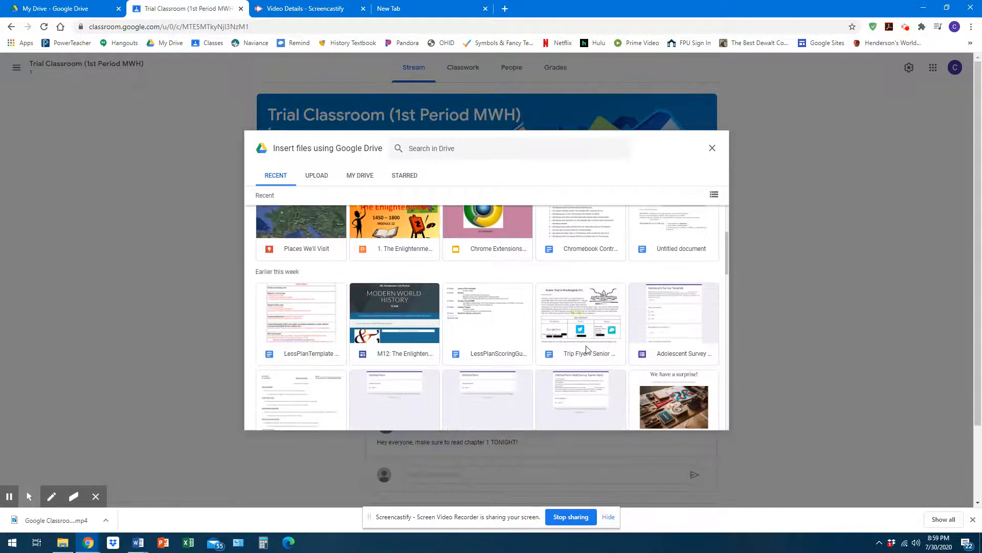
{"action": "scroll", "coordinate": [588, 350], "scroll_direction": "down", "scroll_amount": 1}
{"action": "scroll", "coordinate": [586, 348], "scroll_direction": "down", "scroll_amount": 3}
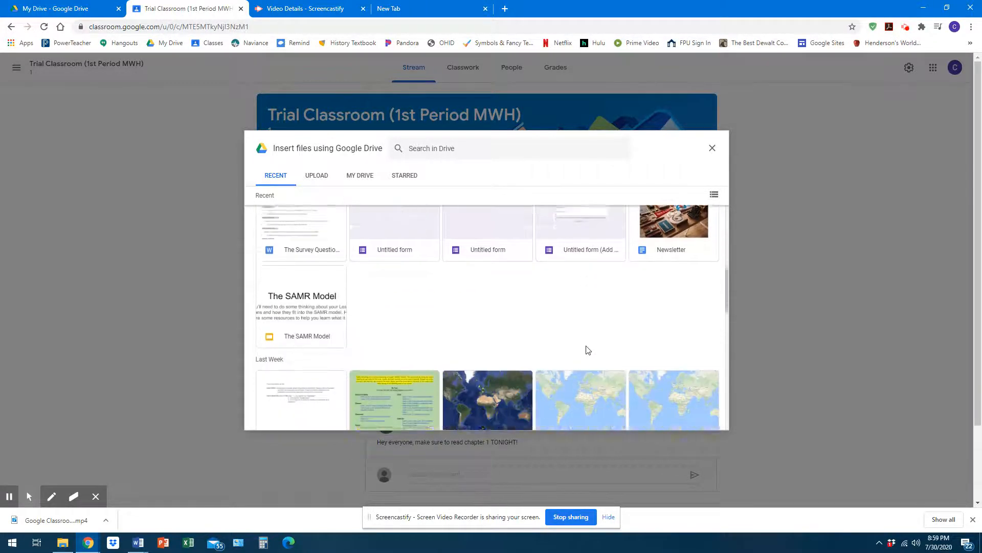
{"action": "scroll", "coordinate": [583, 350], "scroll_direction": "up", "scroll_amount": 2}
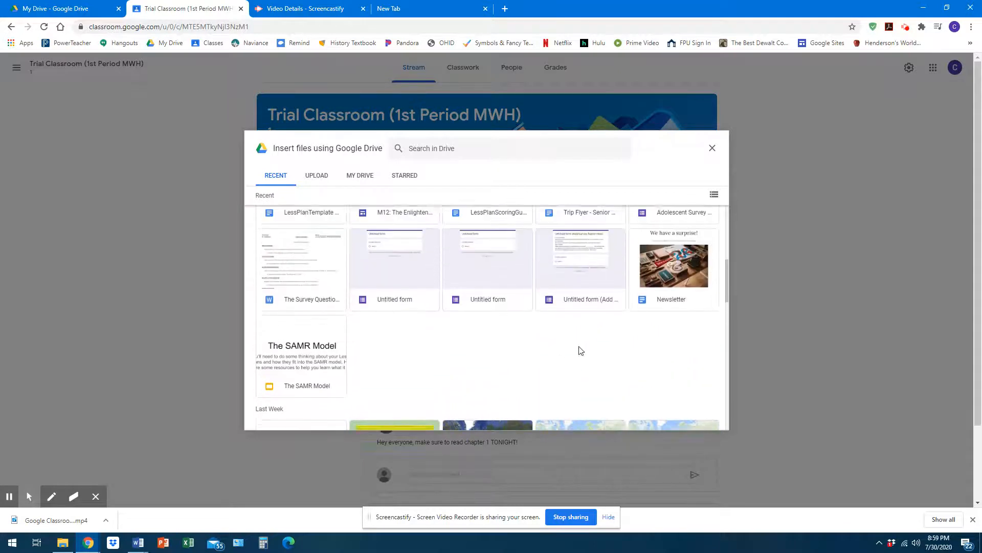
{"action": "left_click", "coordinate": [314, 287]}
{"action": "left_click", "coordinate": [705, 418]}
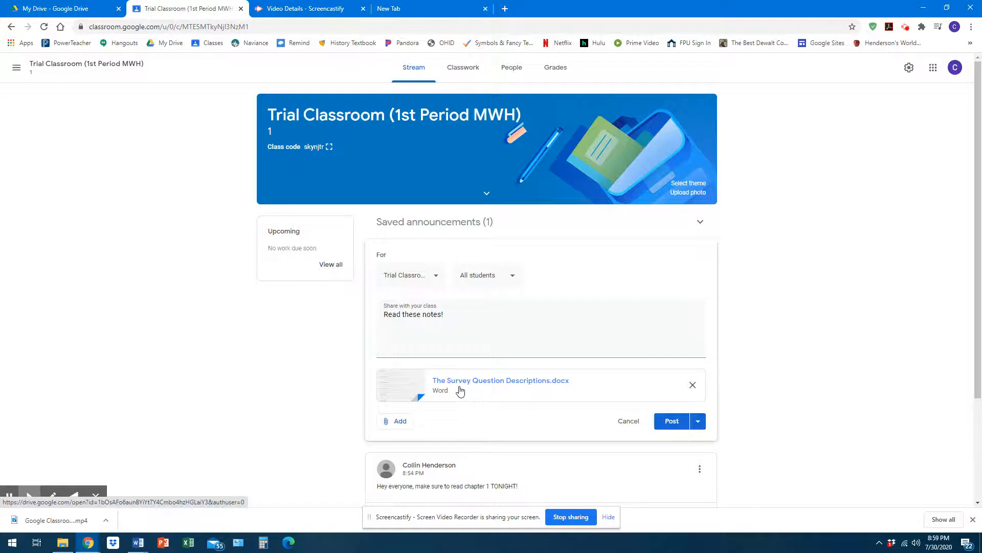
Step: Start adding a link attachment to the announcement, and search YouTube in the empty browser tab for "the scientific method"
{"action": "left_click", "coordinate": [407, 422]}
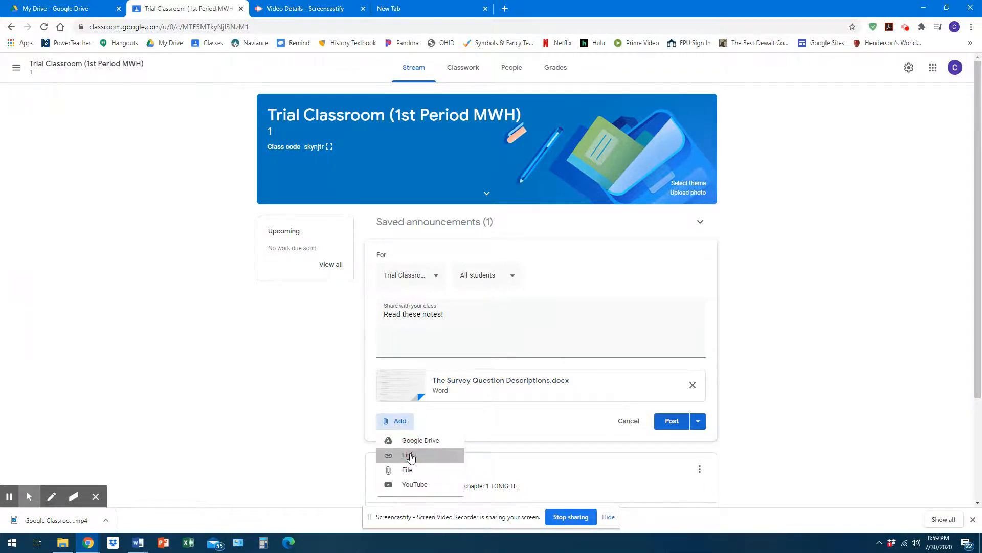
{"action": "left_click", "coordinate": [408, 455]}
{"action": "left_click", "coordinate": [446, 10]}
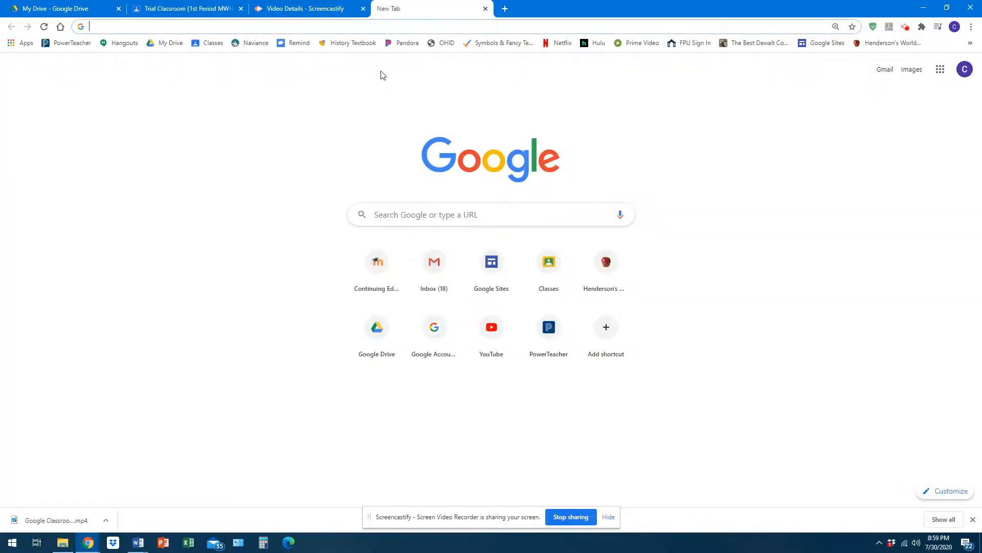
{"action": "left_click", "coordinate": [491, 327]}
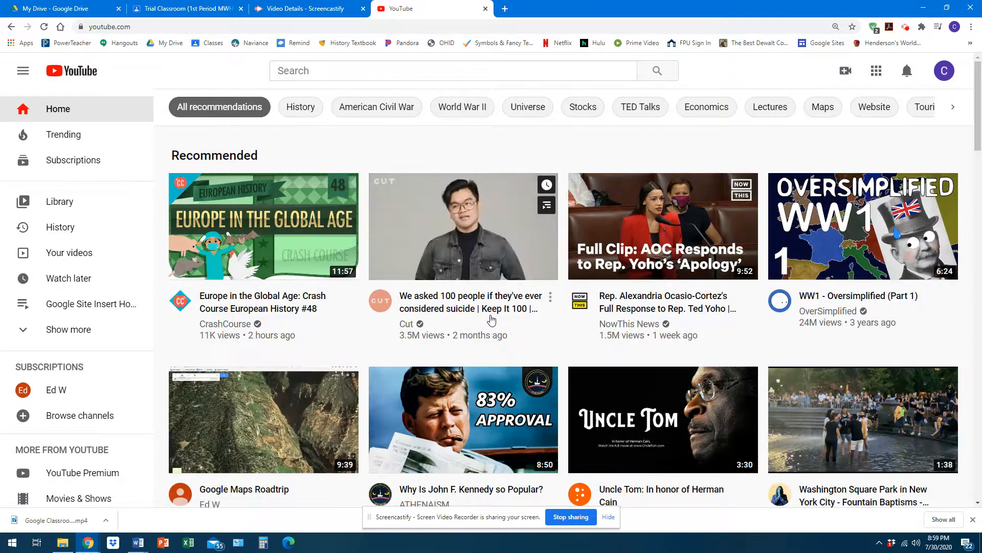
{"action": "left_click", "coordinate": [392, 70]}
{"action": "left_click", "coordinate": [338, 107]}
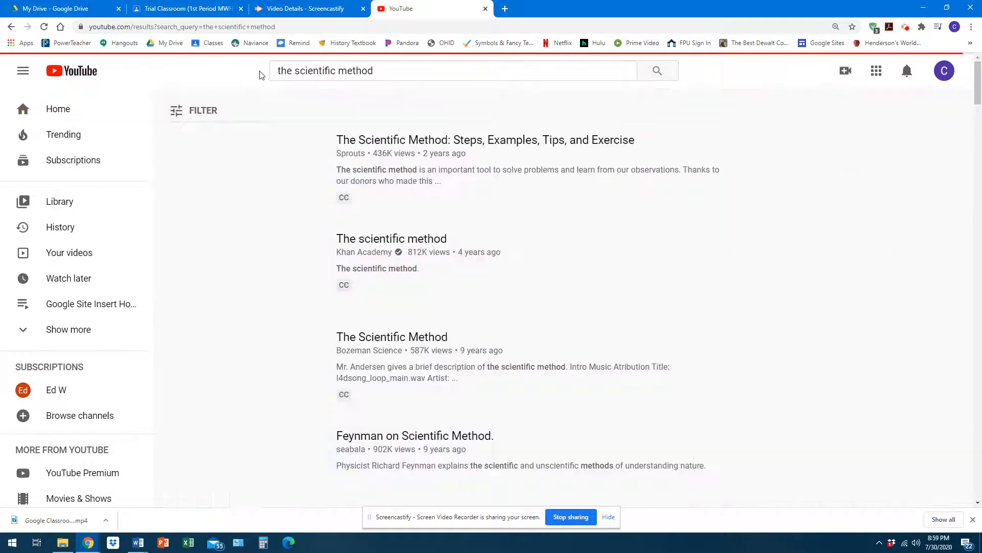
Step: Copy the URL of the video "The Scientific Method: Steps, Examples, Tips, and Exercise" and add it to the Google Classroom announcement as a link
{"action": "left_click", "coordinate": [248, 169]}
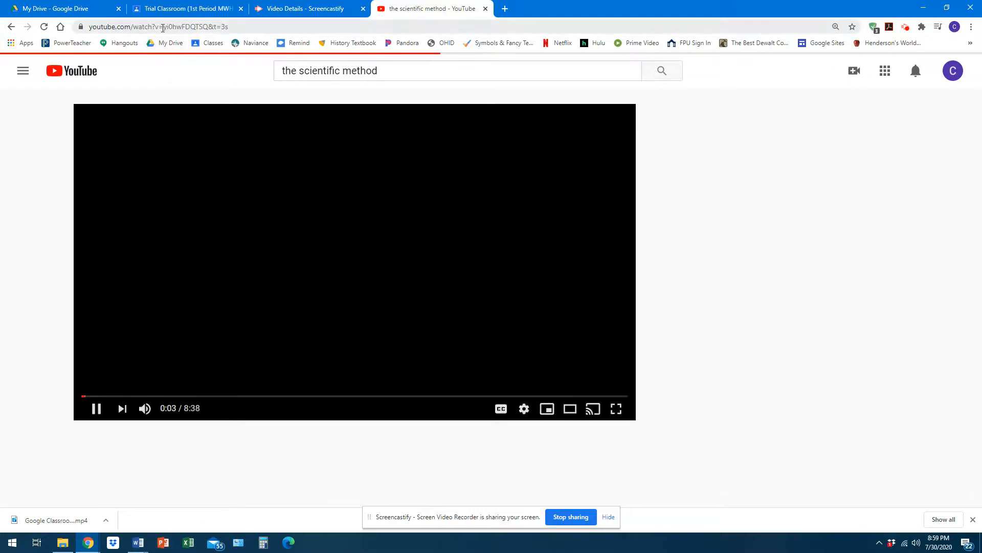
{"action": "left_click", "coordinate": [163, 28]}
{"action": "key", "text": "ctrl+c"}
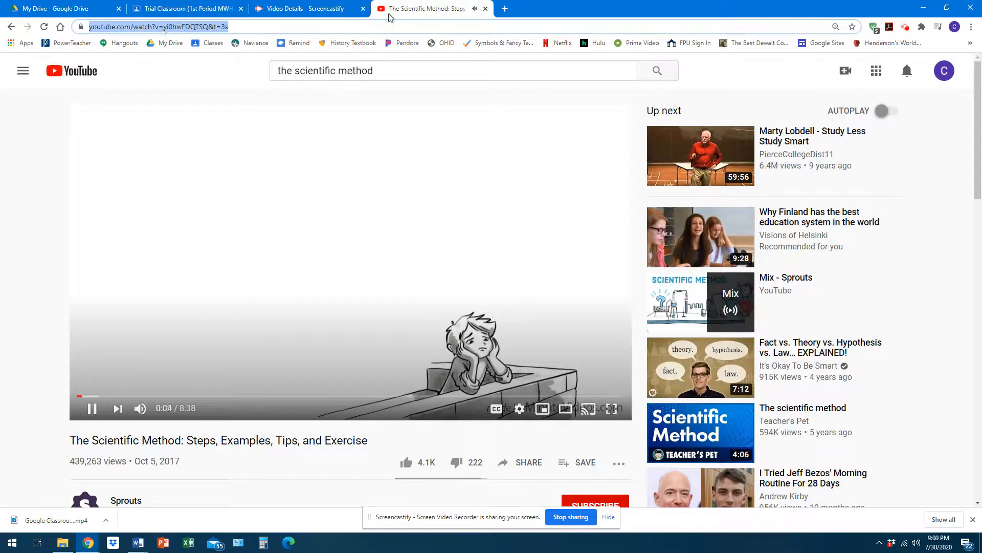
{"action": "left_click", "coordinate": [485, 8]}
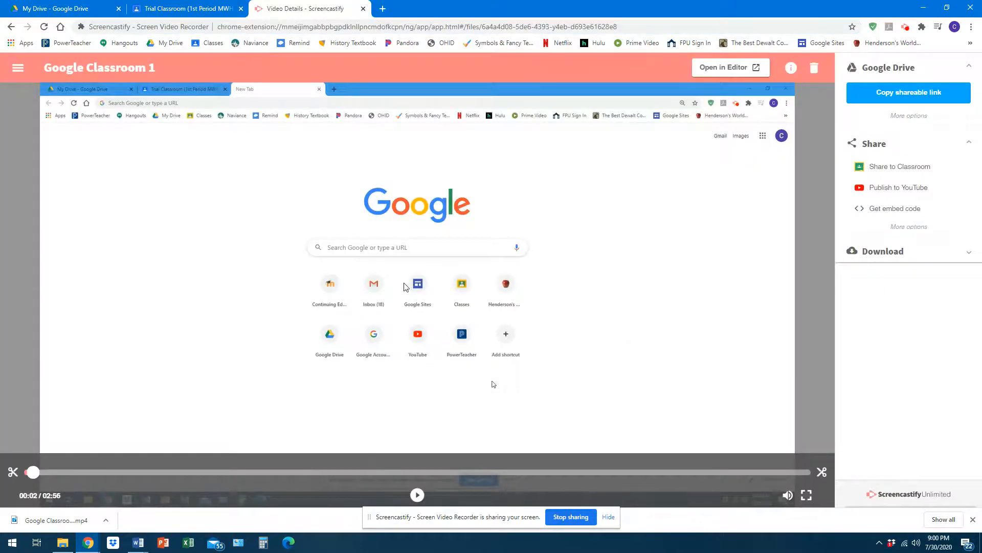
{"action": "left_click", "coordinate": [184, 8]}
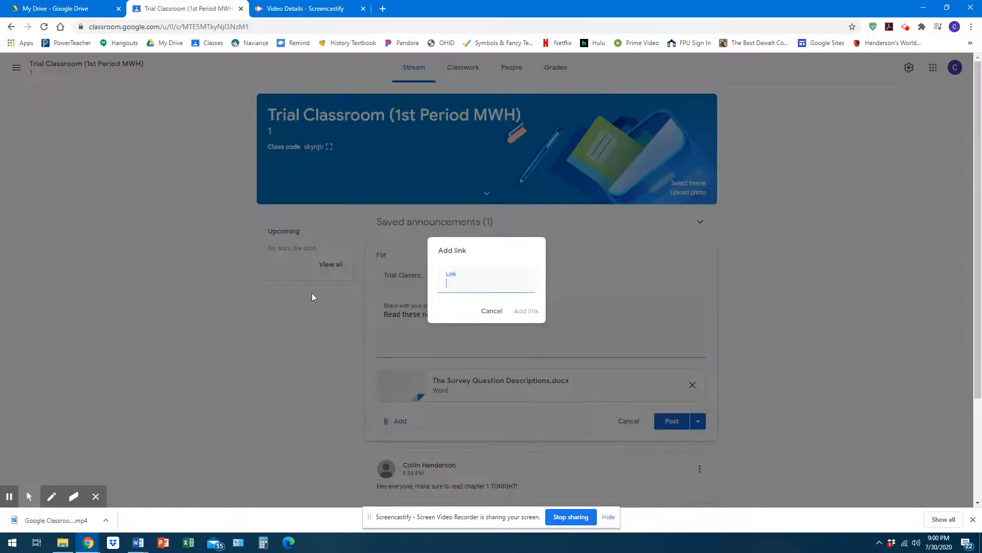
{"action": "key", "text": "ctrl+v"}
{"action": "left_click", "coordinate": [521, 314]}
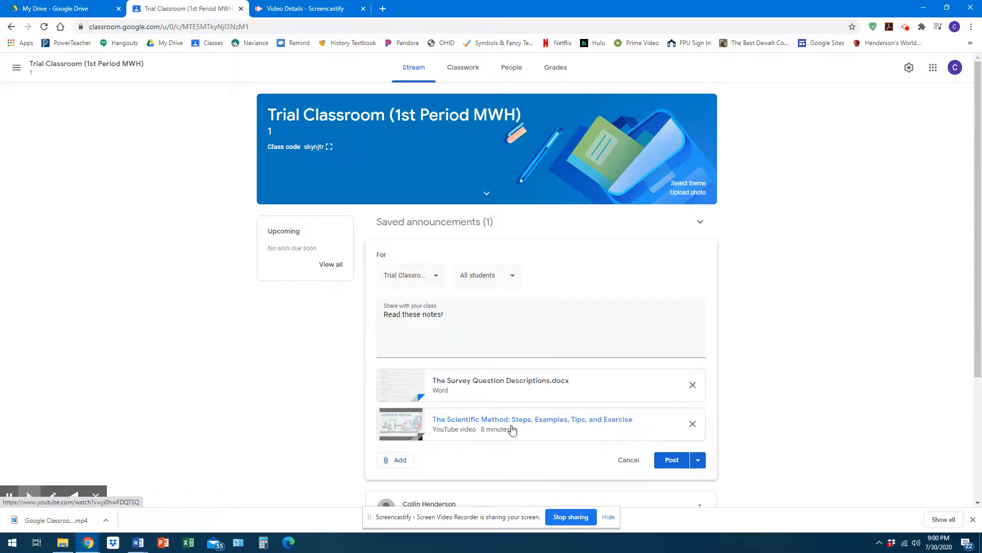
Step: Save the announcement as a draft and reopen the "Read these notes!" draft from the saved announcements
{"action": "scroll", "coordinate": [764, 367], "scroll_direction": "down", "scroll_amount": 2}
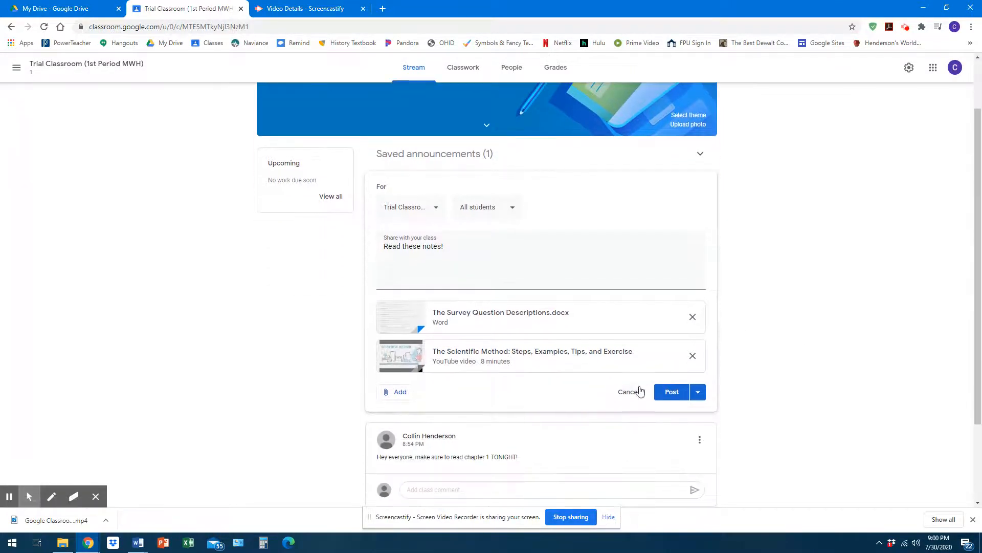
{"action": "left_click", "coordinate": [697, 394]}
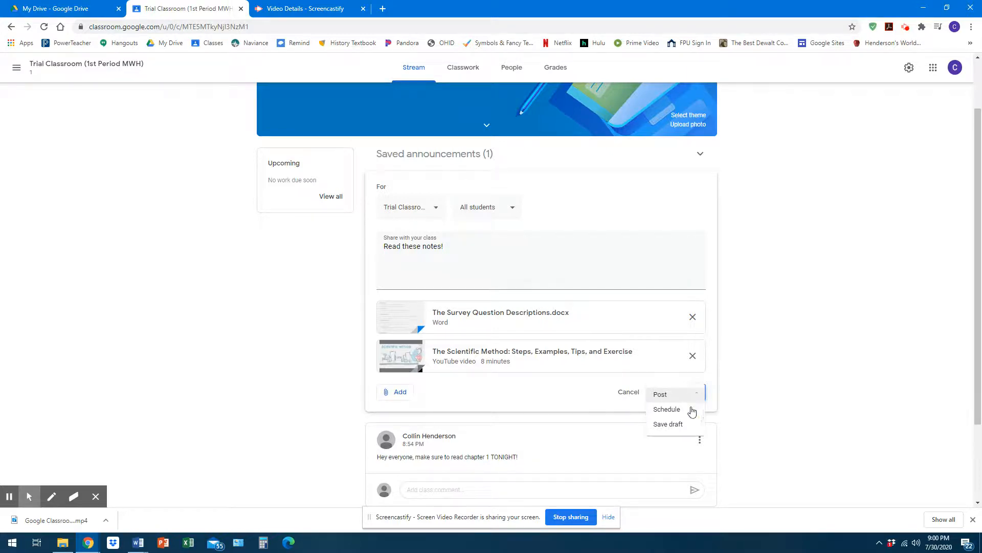
{"action": "left_click", "coordinate": [685, 424]}
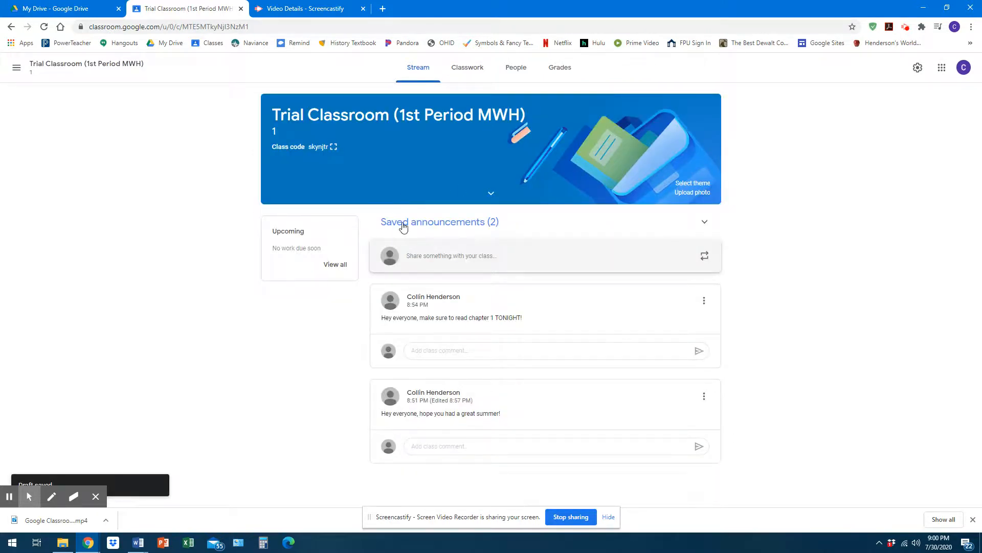
{"action": "left_click", "coordinate": [475, 226]}
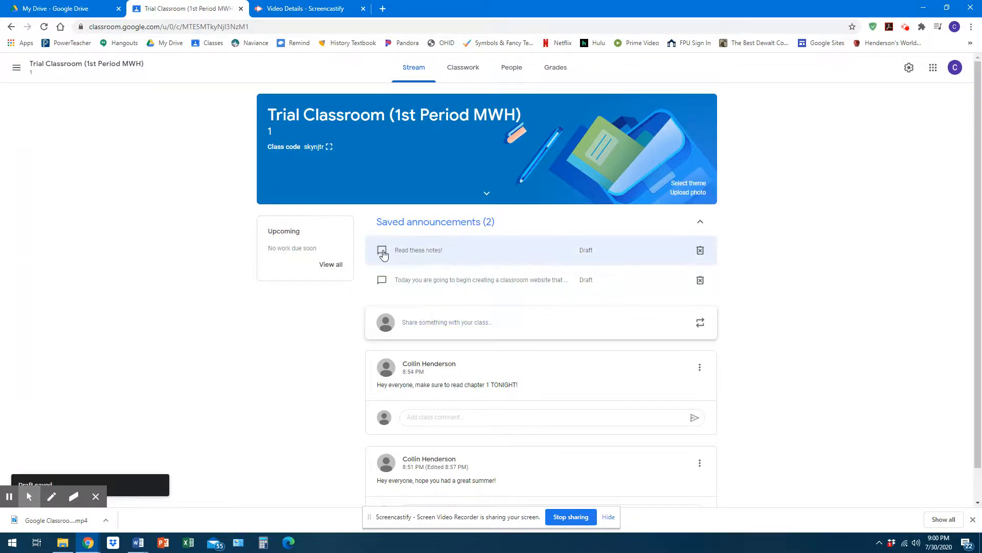
{"action": "left_click", "coordinate": [418, 256]}
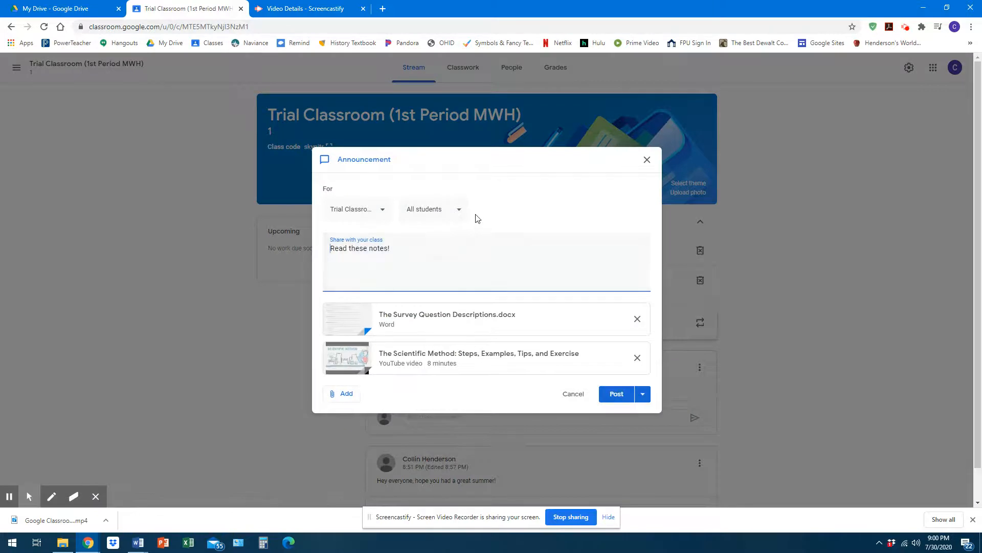
Step: Examine the date and time settings for scheduling the announcement, and leave it unscheduled
{"action": "left_click", "coordinate": [643, 394]}
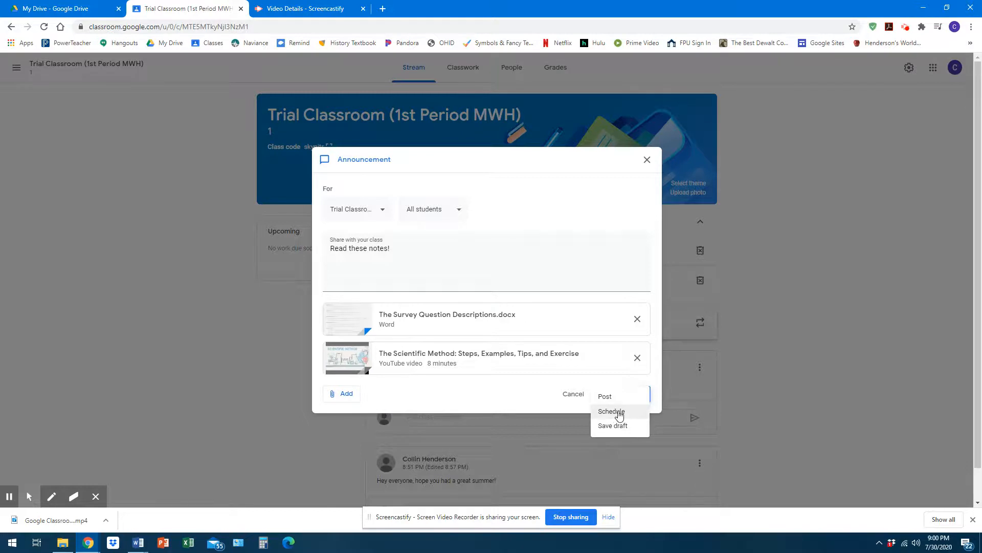
{"action": "left_click", "coordinate": [619, 412]}
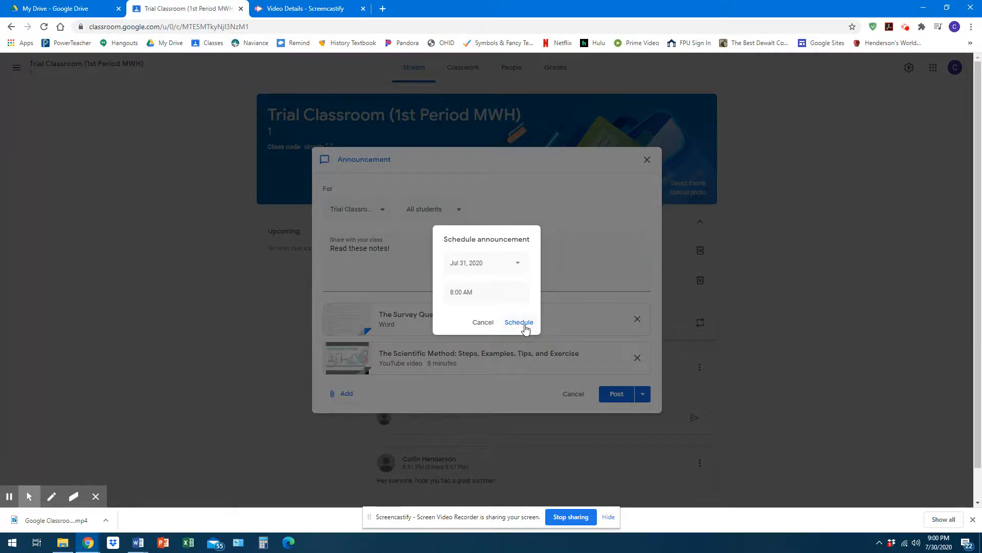
{"action": "left_click", "coordinate": [483, 322]}
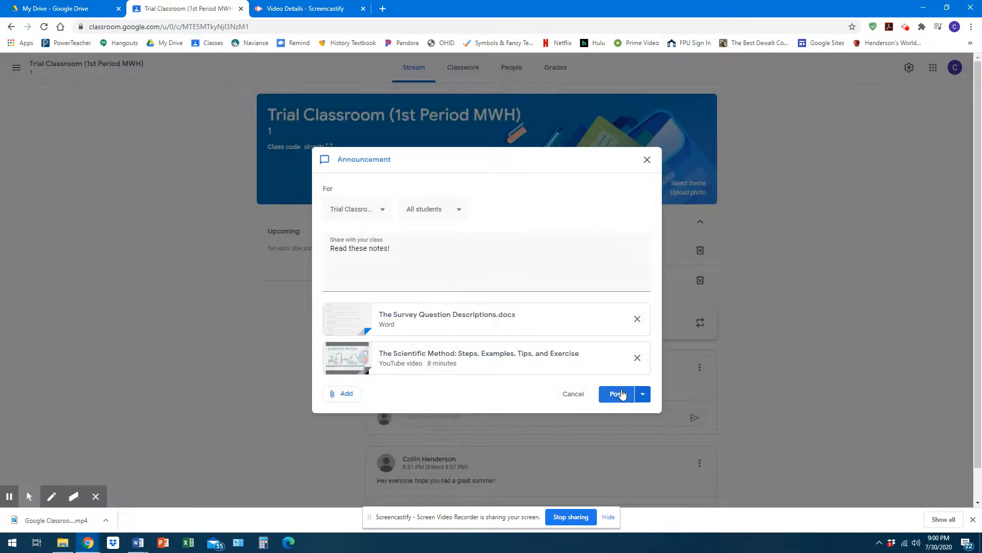
{"action": "left_click", "coordinate": [643, 396]}
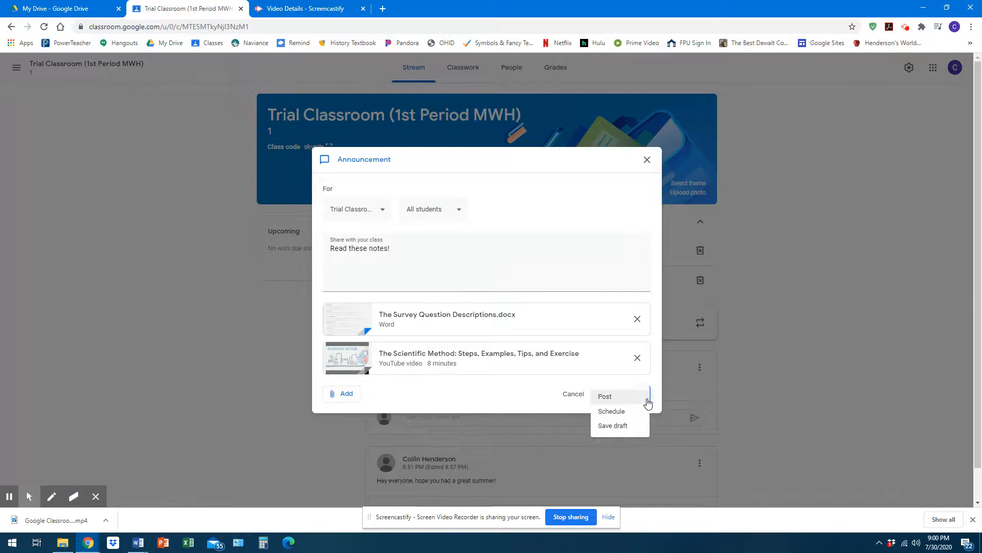
{"action": "left_click", "coordinate": [530, 386]}
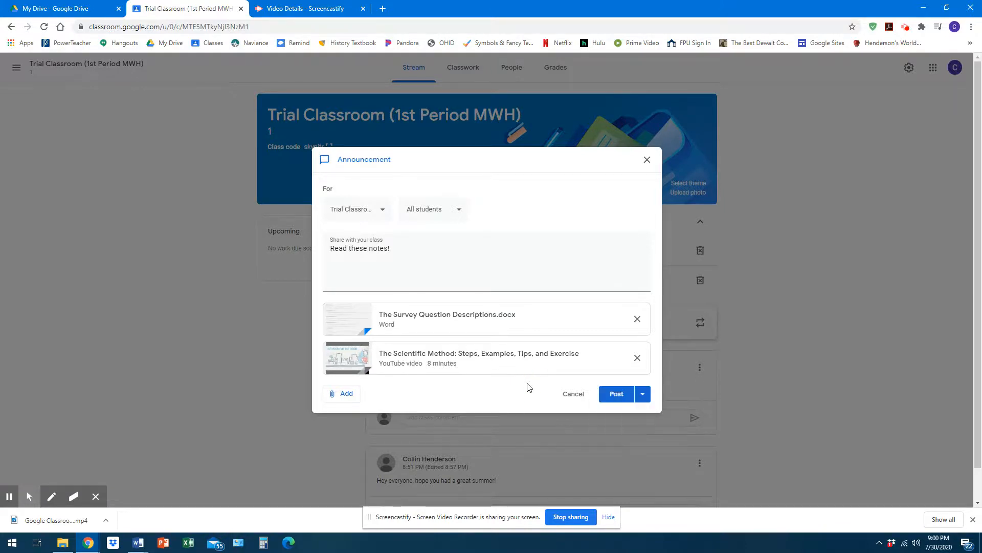
Step: Post the "Read these notes!" announcement to the class stream immediately
{"action": "left_click", "coordinate": [613, 395]}
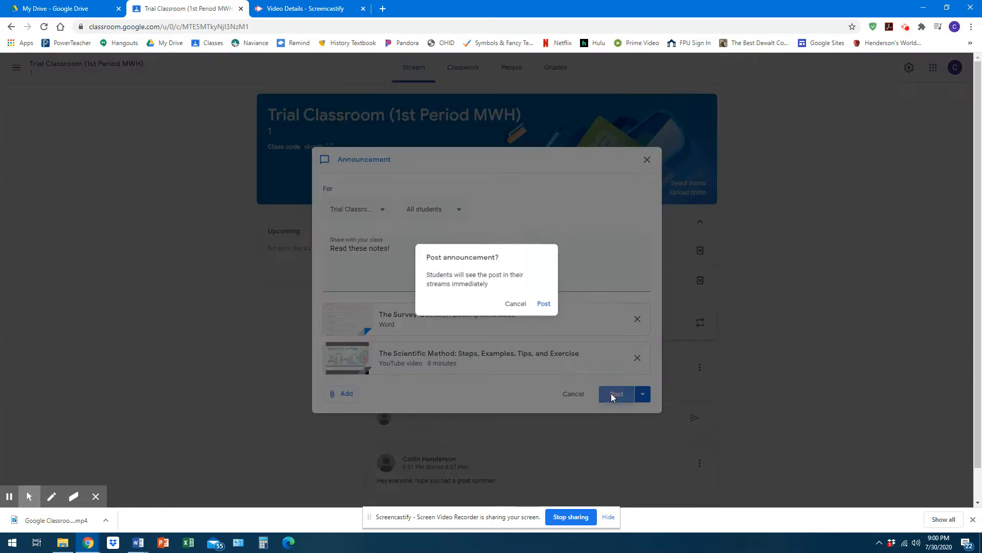
{"action": "left_click", "coordinate": [549, 307]}
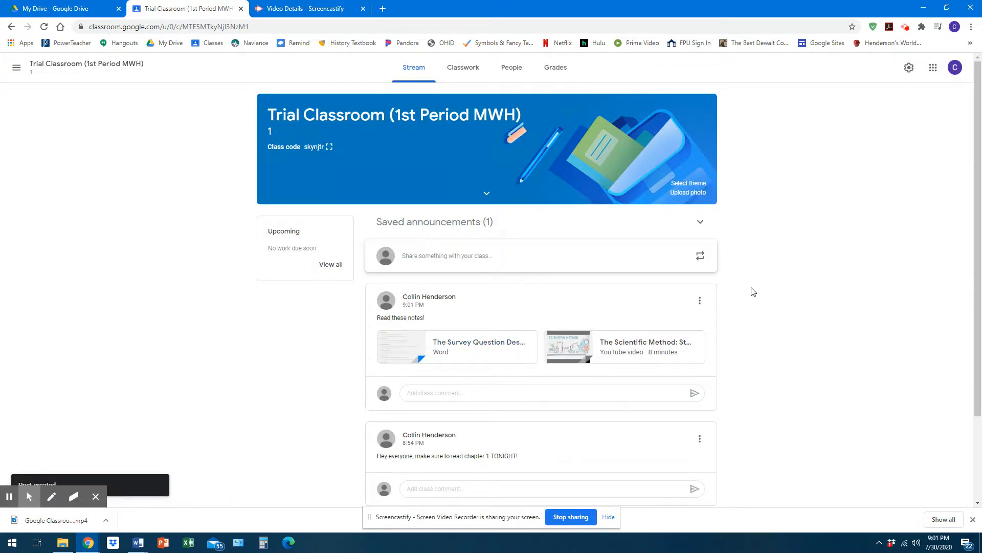
{"action": "scroll", "coordinate": [501, 335], "scroll_direction": "down", "scroll_amount": 2}
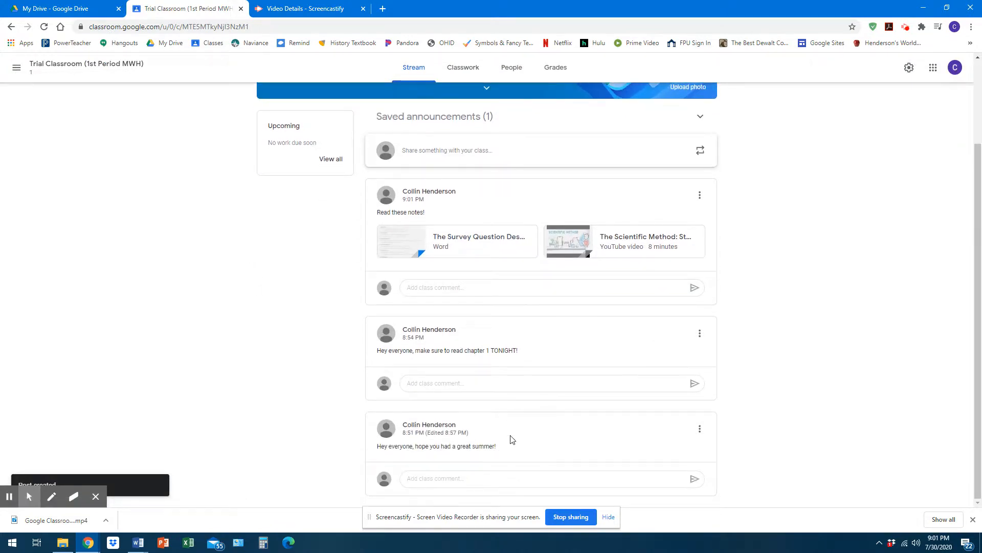
{"action": "scroll", "coordinate": [511, 315], "scroll_direction": "up", "scroll_amount": 2}
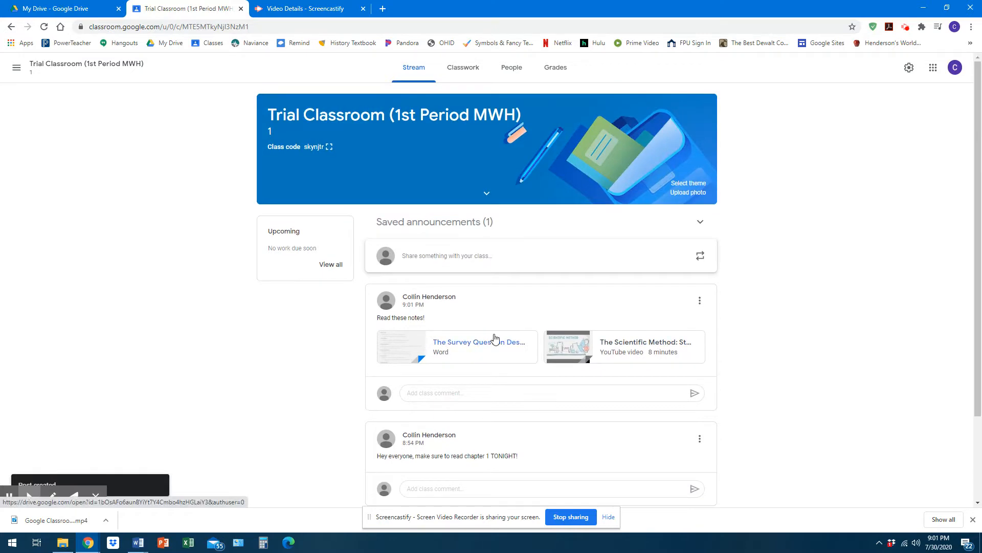
Step: Preview the Word file attached to the posted announcement, play its attached YouTube video, and return to the stream
{"action": "left_click", "coordinate": [490, 346]}
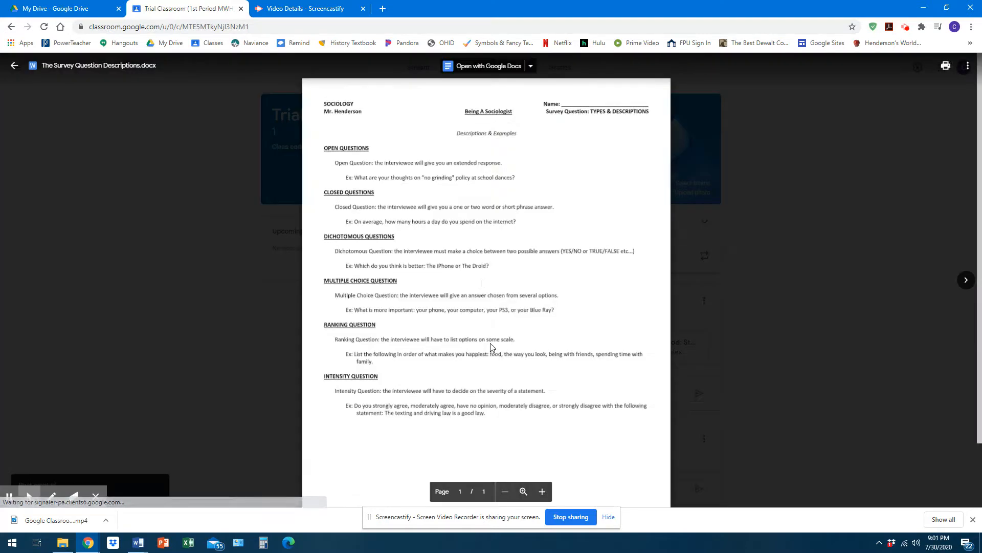
{"action": "scroll", "coordinate": [481, 259], "scroll_direction": "up", "scroll_amount": 2}
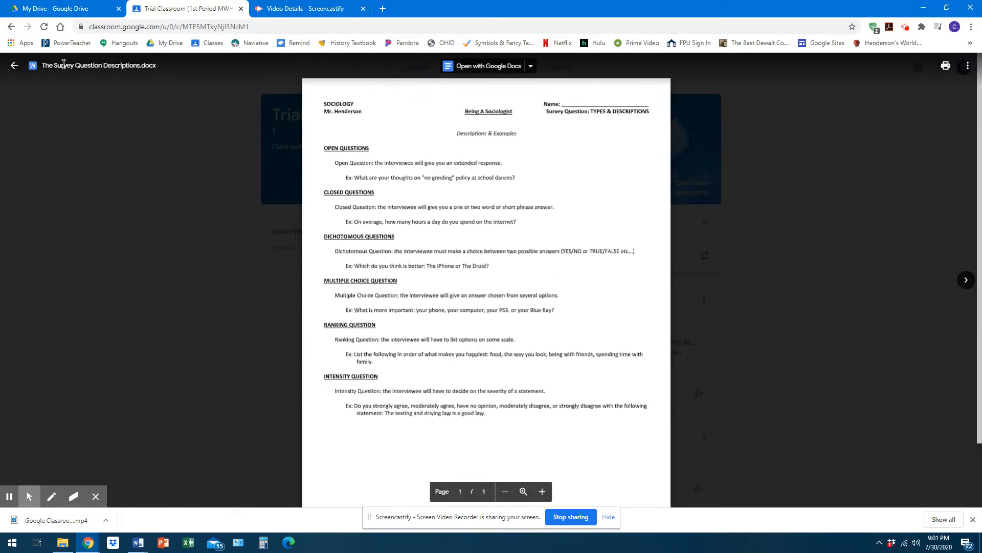
{"action": "left_click", "coordinate": [14, 65]}
{"action": "left_click", "coordinate": [629, 344]}
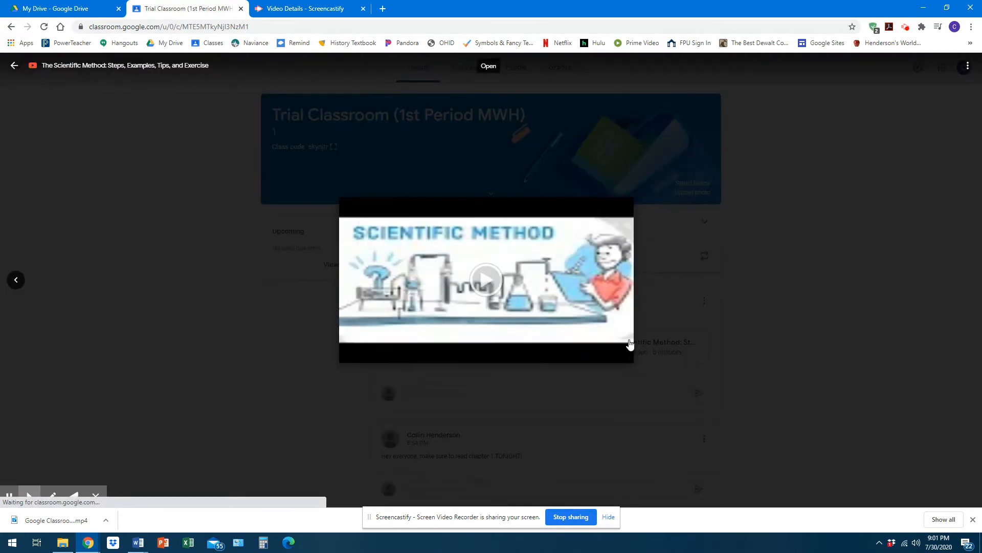
{"action": "left_click", "coordinate": [470, 274]}
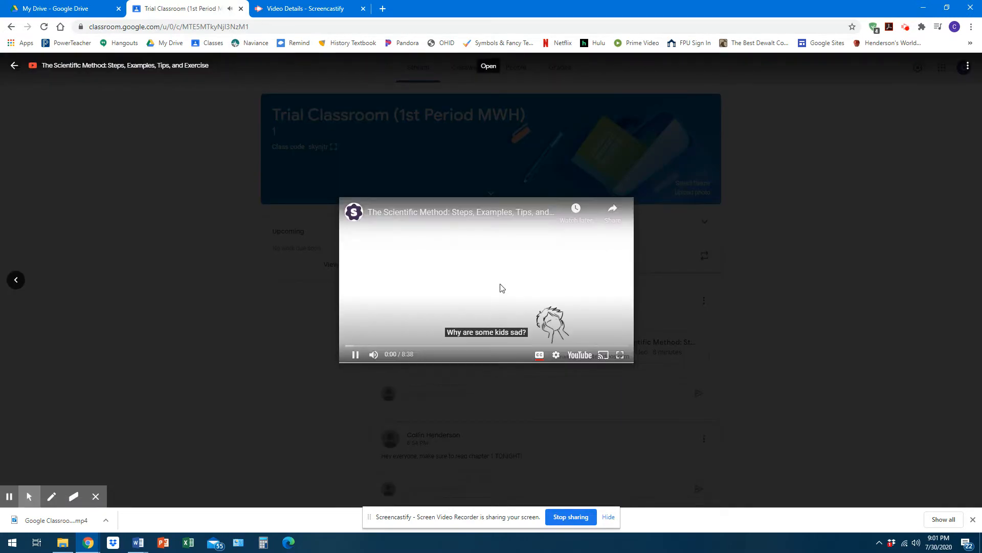
{"action": "left_click", "coordinate": [16, 279]}
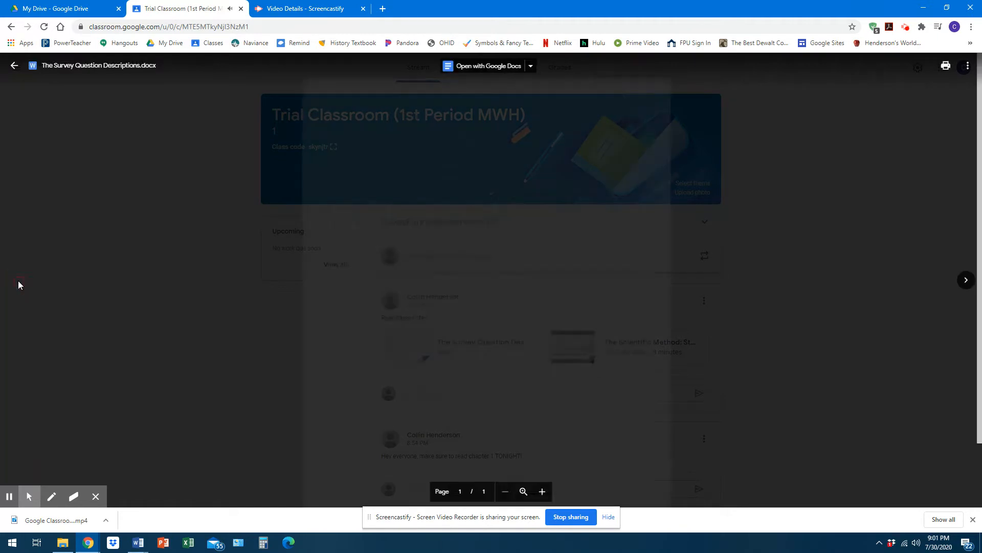
{"action": "left_click", "coordinate": [14, 65]}
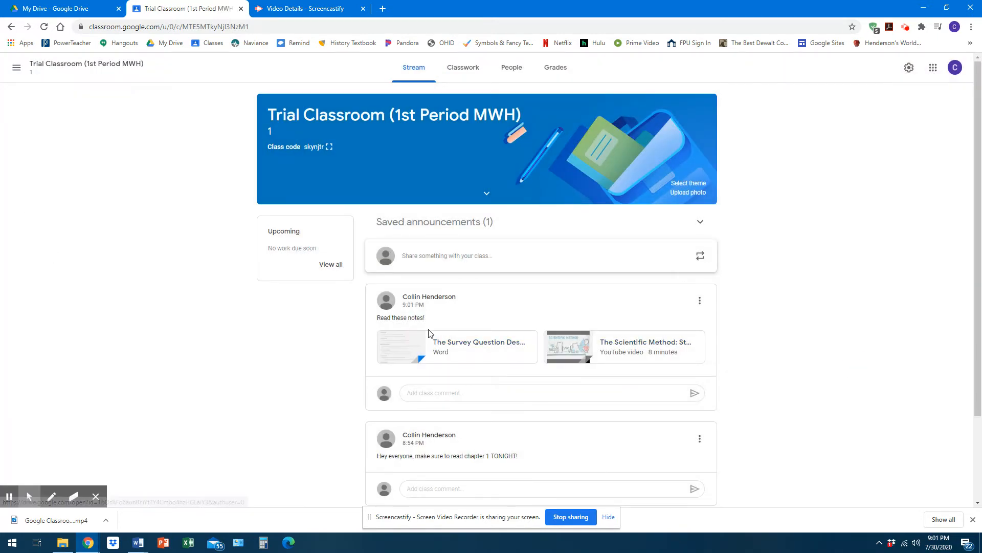